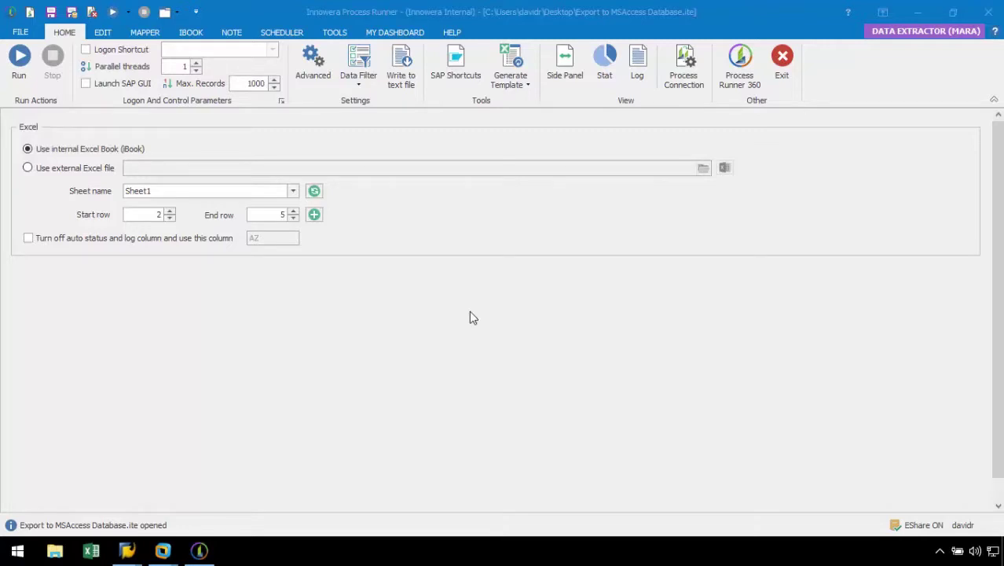
- Configure the extraction to ignore Excel, write output to a text file and push that data to MS Access
{"action": "left_click", "coordinate": [402, 79]}
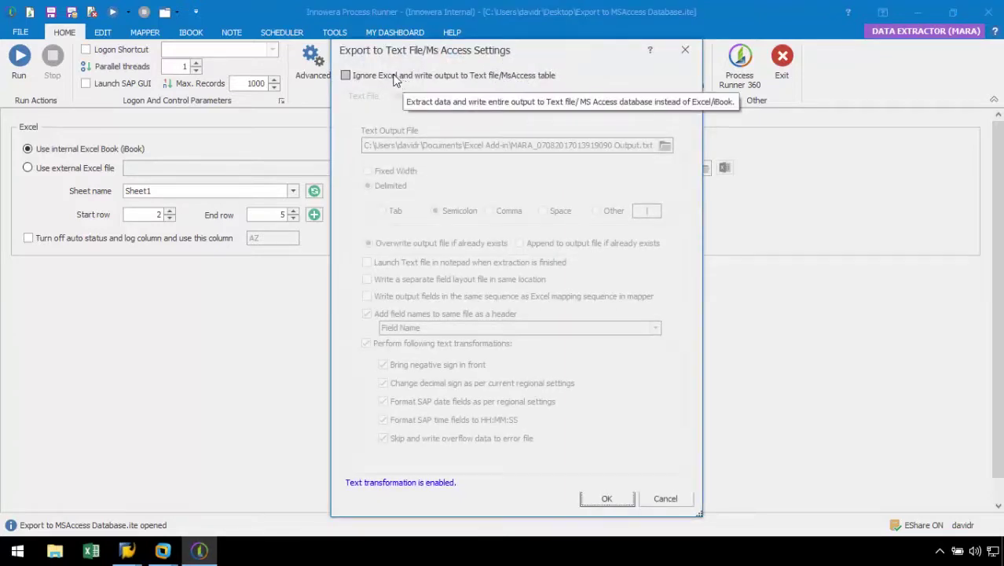
{"action": "left_click", "coordinate": [345, 76]}
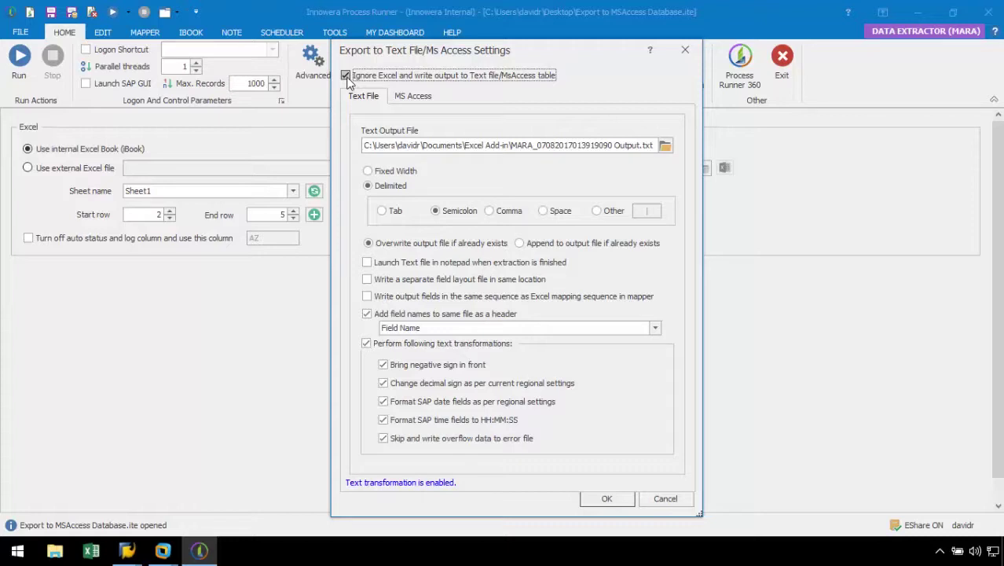
{"action": "left_click", "coordinate": [412, 97]}
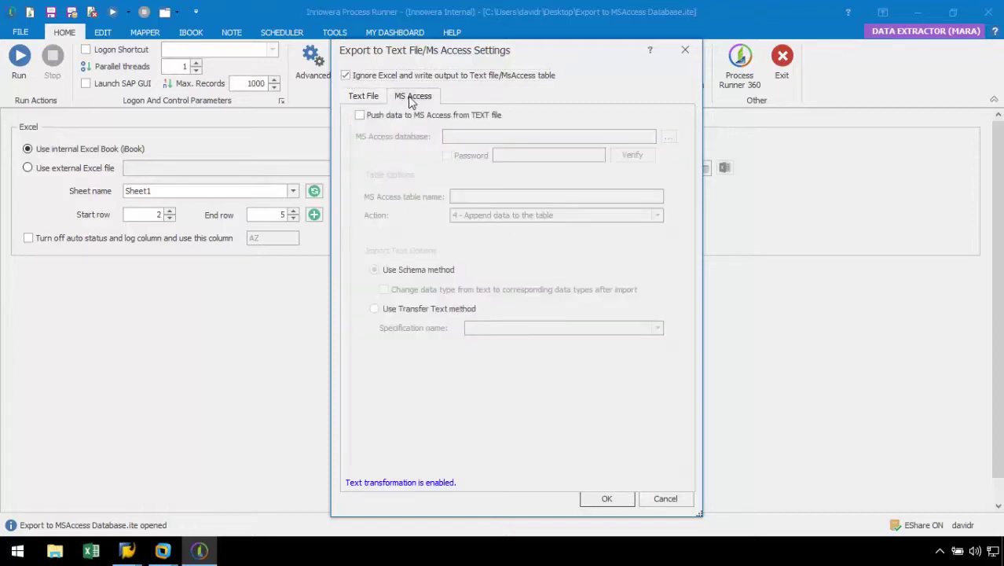
{"action": "left_click", "coordinate": [359, 115]}
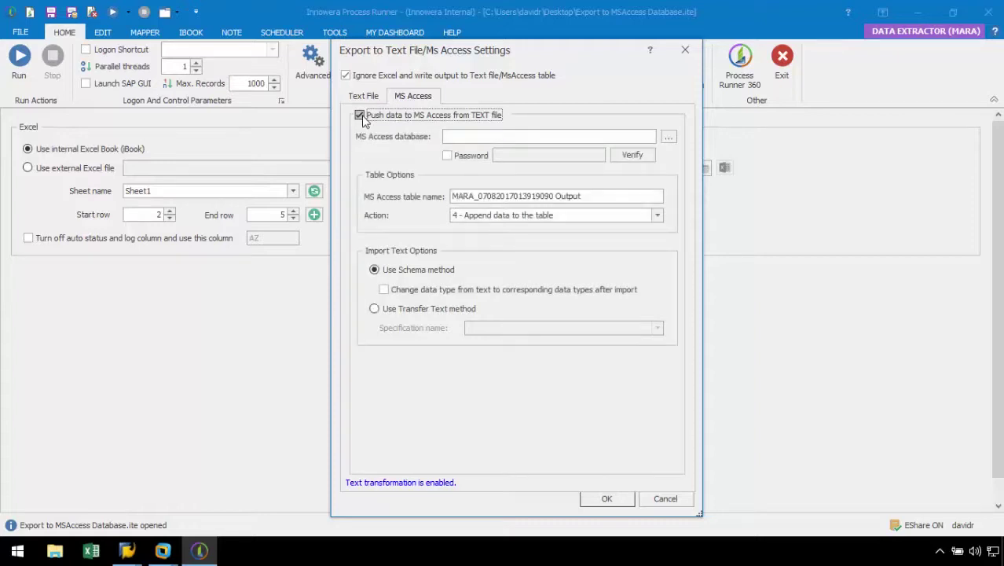
- Select the Export to MSAccess Database file on the Desktop as the target MS Access database
{"action": "left_click", "coordinate": [482, 136]}
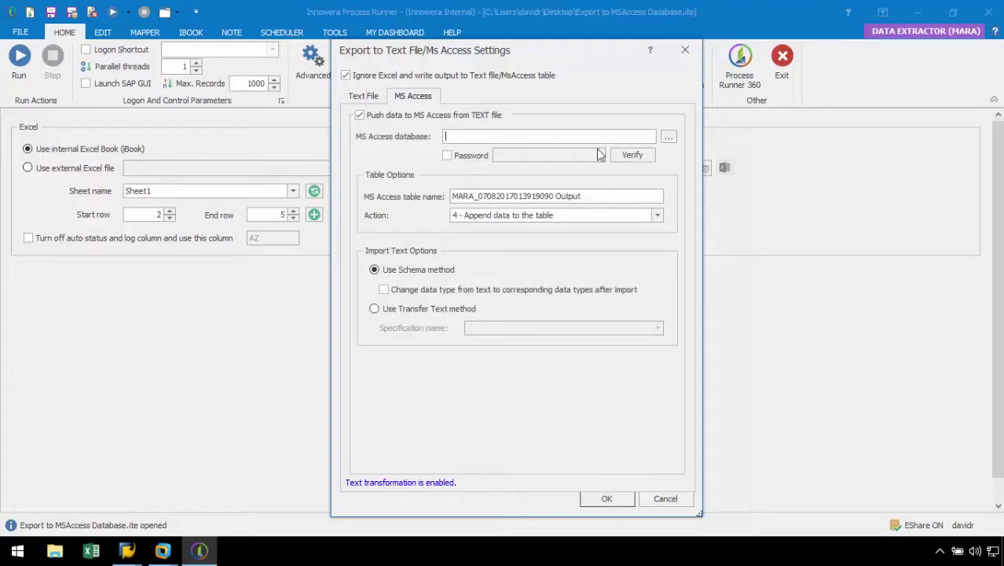
{"action": "left_click", "coordinate": [668, 138]}
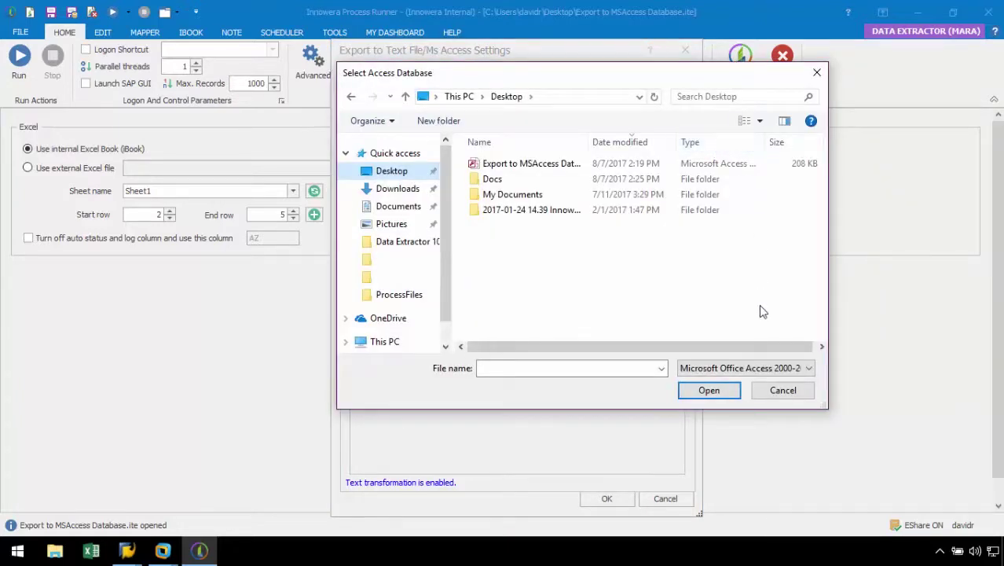
{"action": "left_click", "coordinate": [799, 369]}
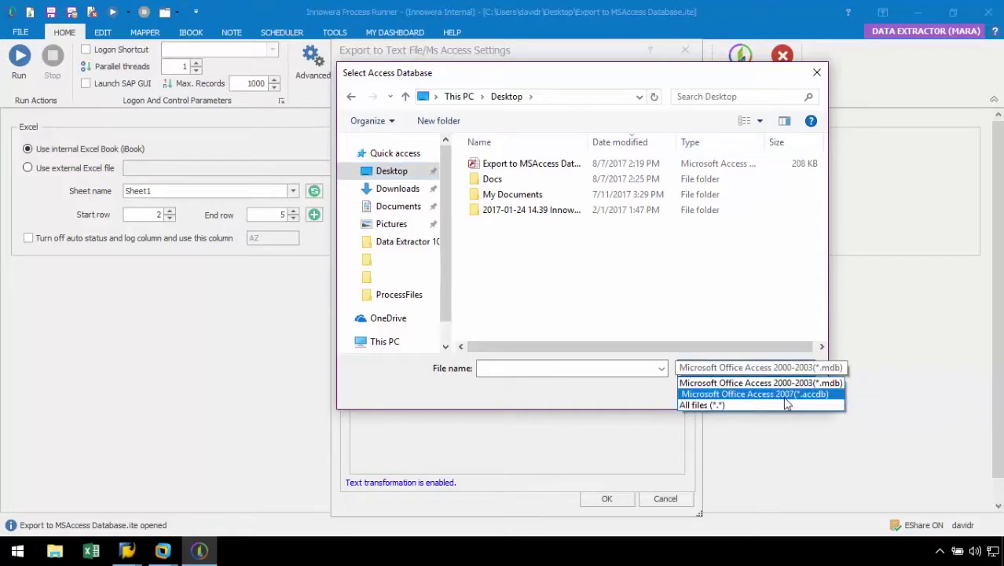
{"action": "left_click", "coordinate": [523, 166]}
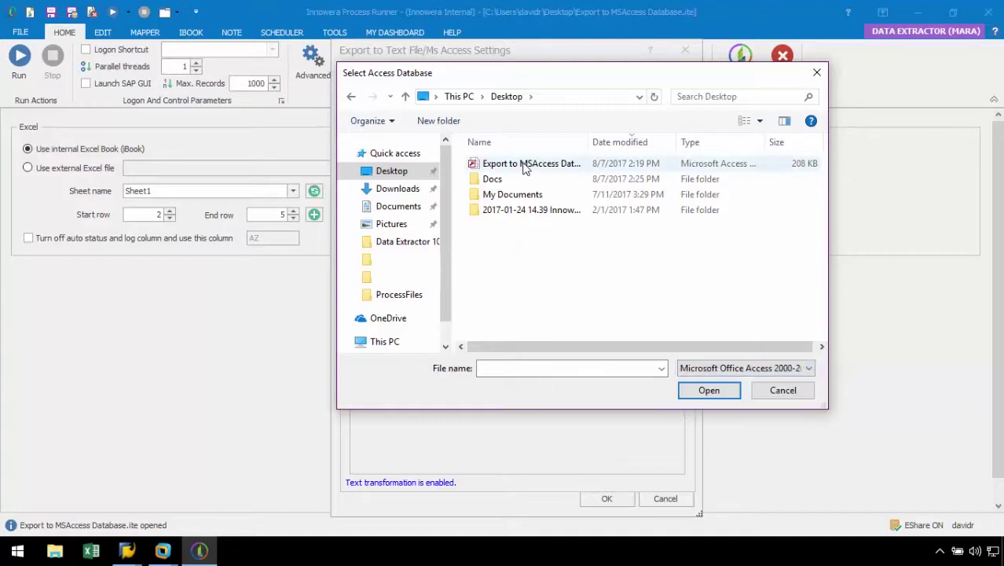
{"action": "left_click", "coordinate": [524, 167]}
{"action": "left_click", "coordinate": [708, 390]}
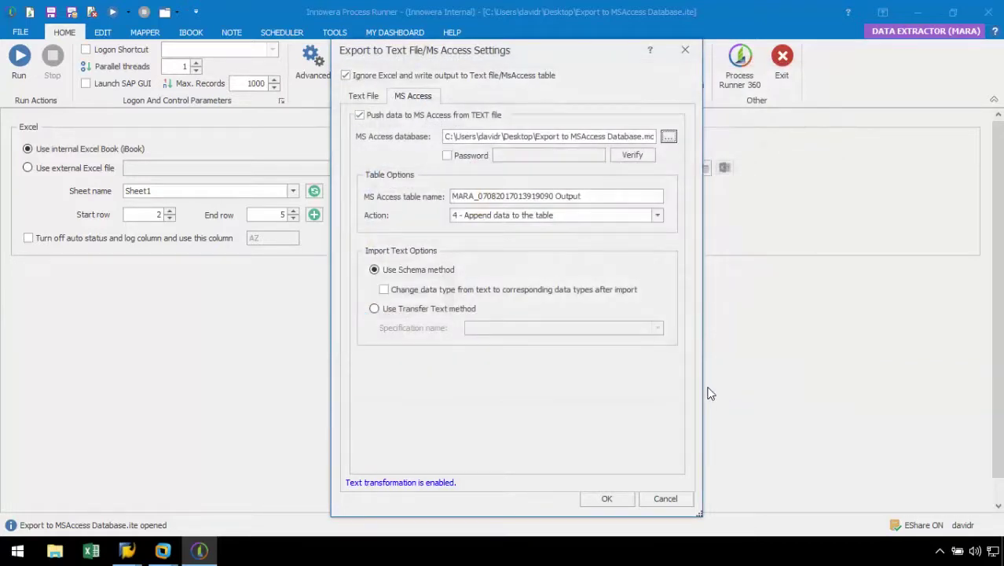
{"action": "left_click", "coordinate": [448, 156]}
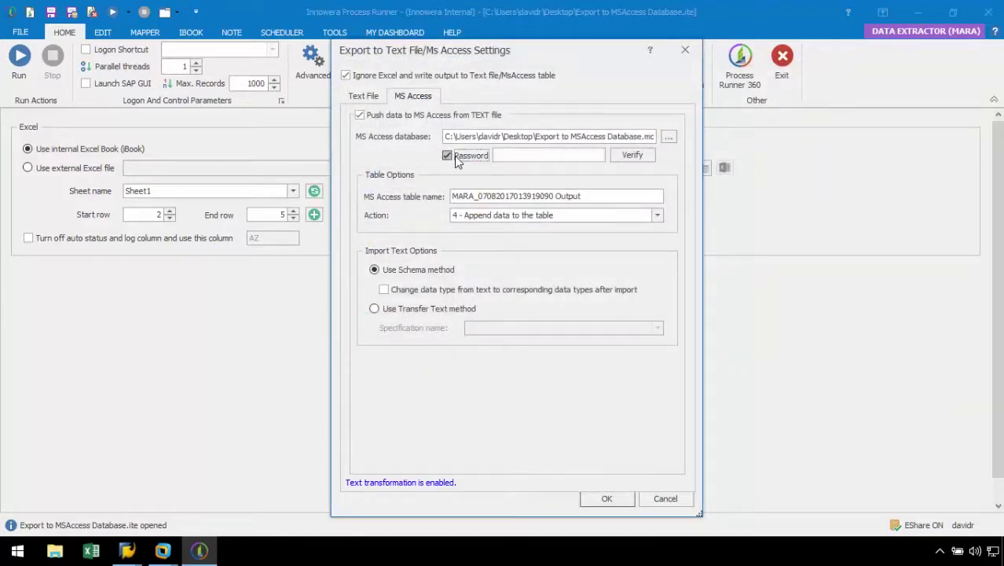
{"action": "left_click", "coordinate": [540, 155]}
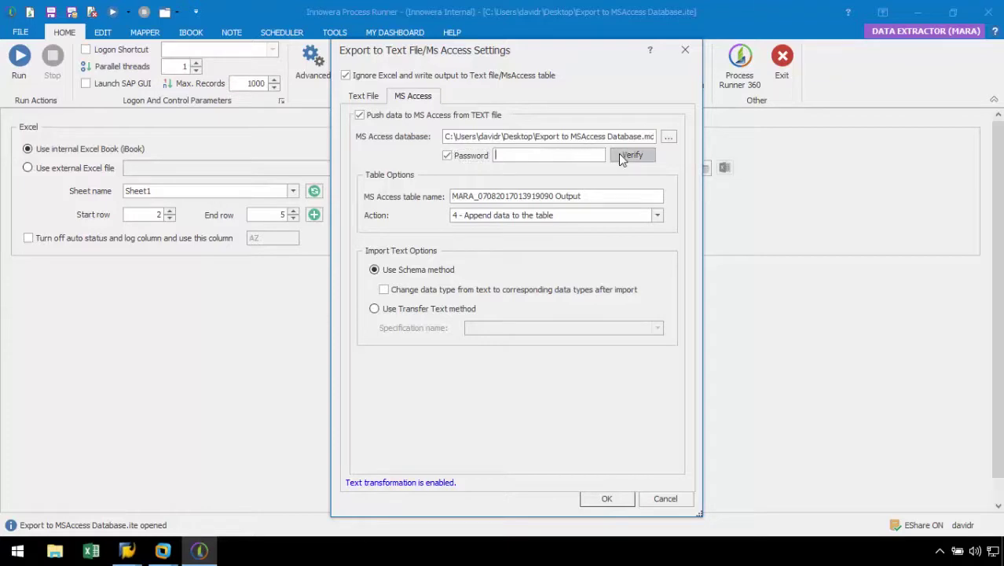
{"action": "left_click", "coordinate": [447, 155]}
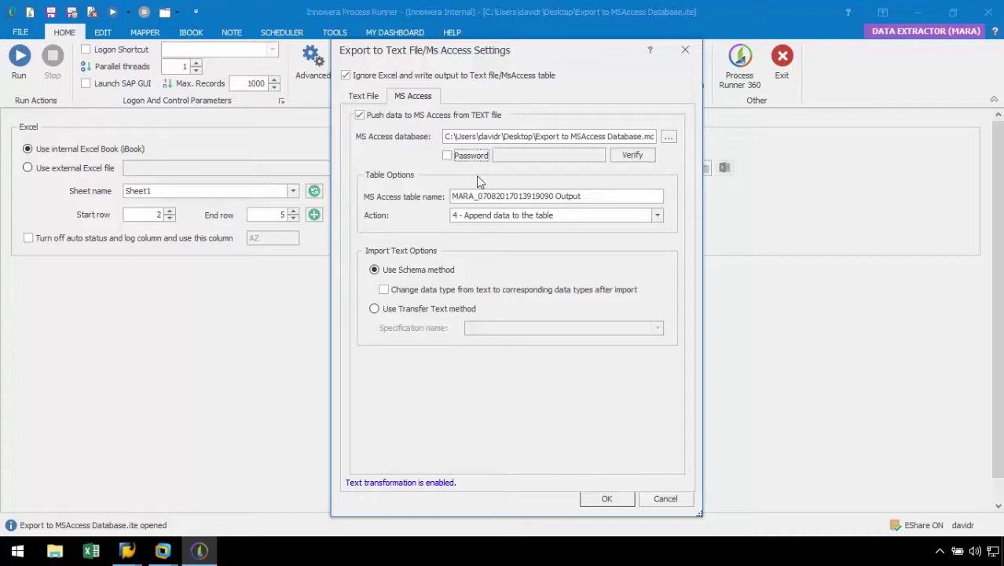
- Name the target MS Access table "Export to MS Access Database"
{"action": "left_click_drag", "start_coordinate": [597, 196], "coordinate": [438, 200]}
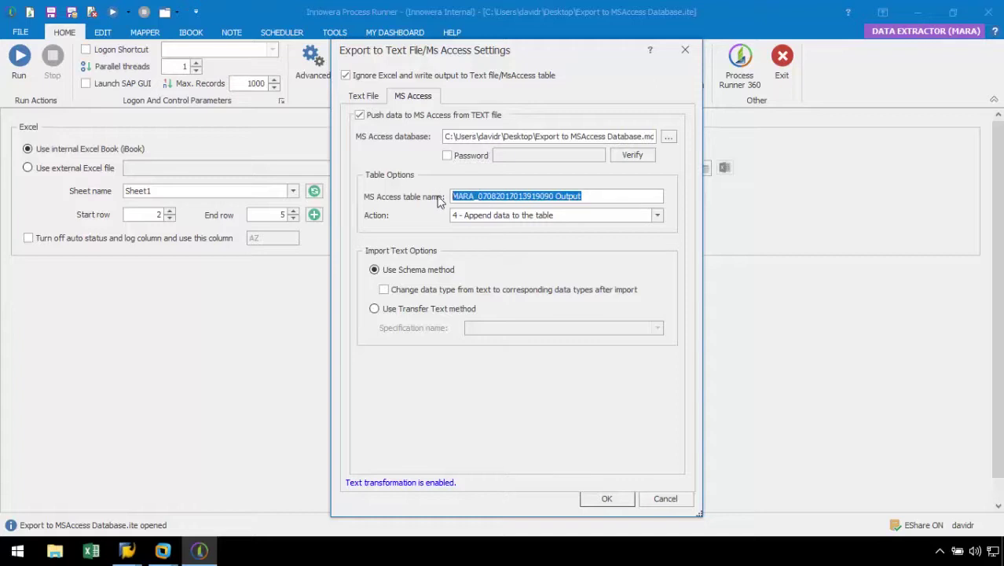
{"action": "type", "text": "Export to MS Ac"}
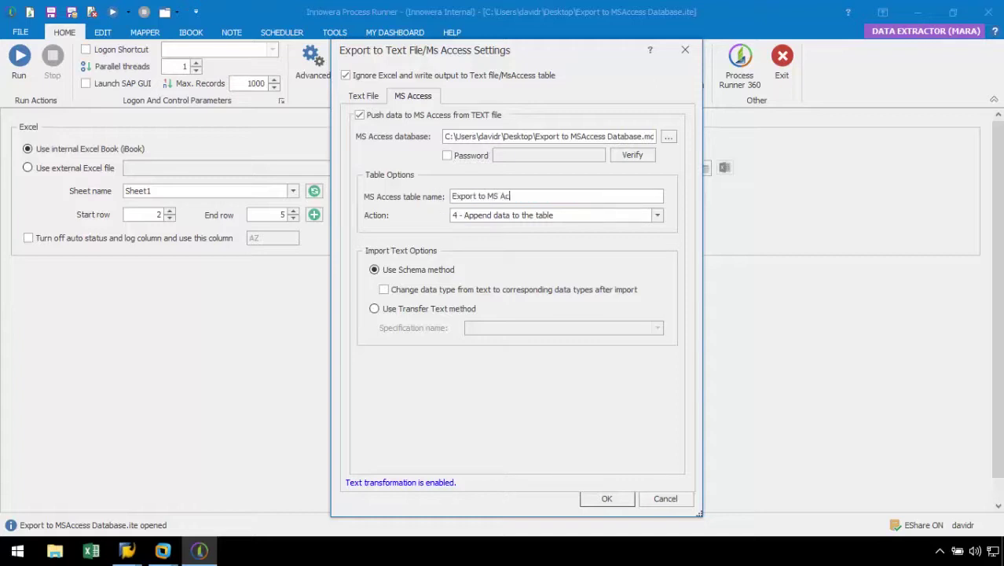
{"action": "type", "text": "cess Database"}
- Set the table action to "2 - Overwrite existing table"
{"action": "left_click", "coordinate": [656, 215]}
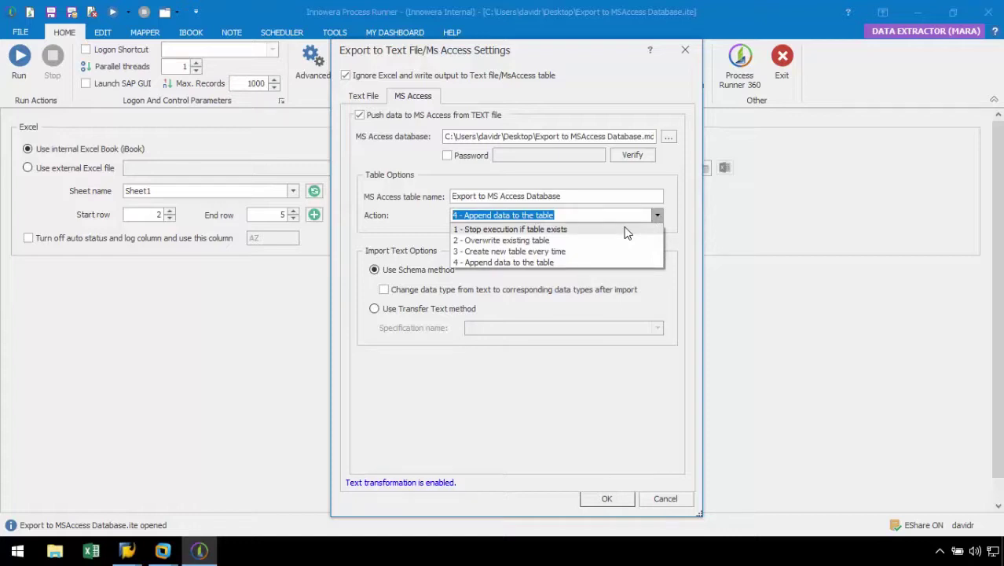
{"action": "key", "text": "Down"}
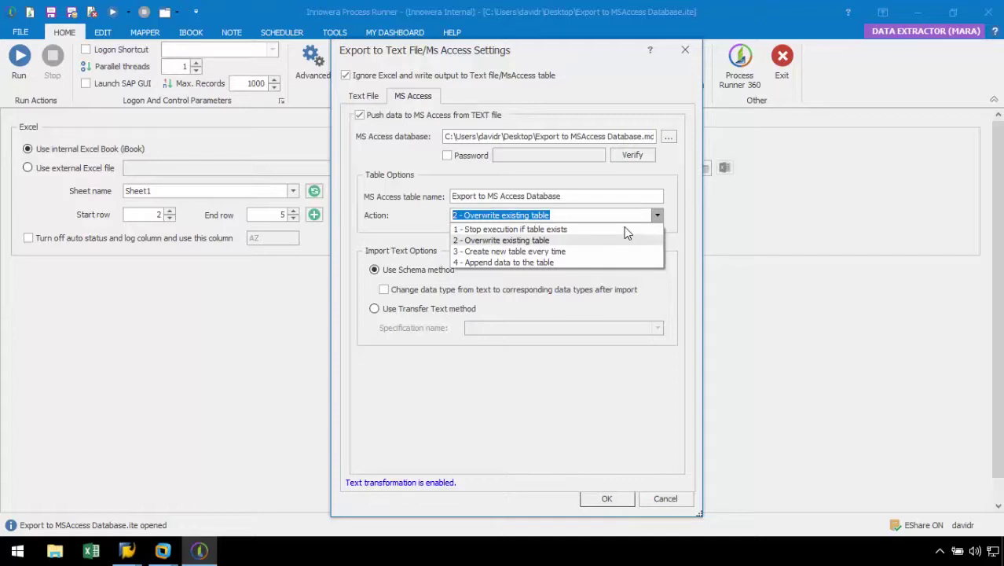
{"action": "key", "text": "Down"}
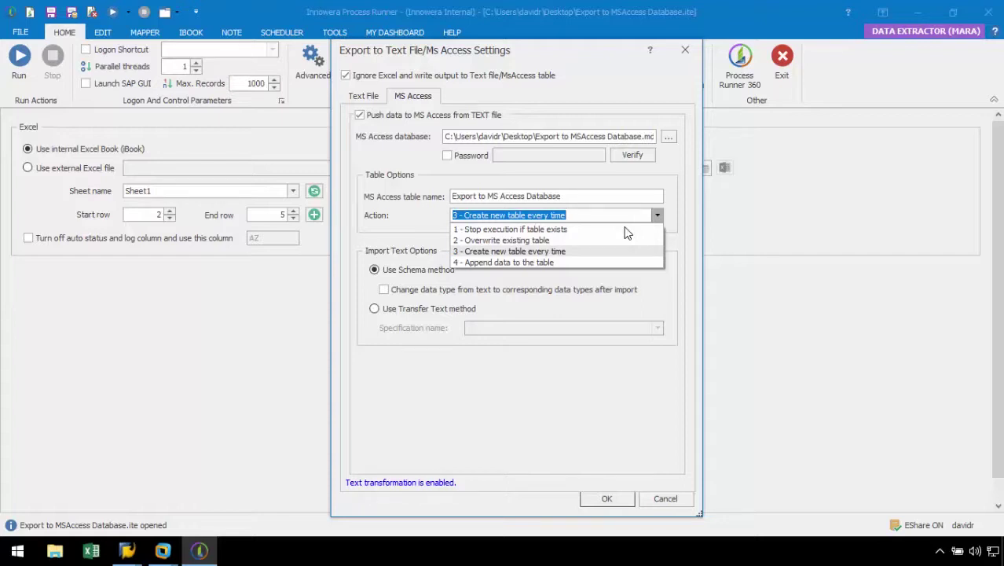
{"action": "key", "text": "Down"}
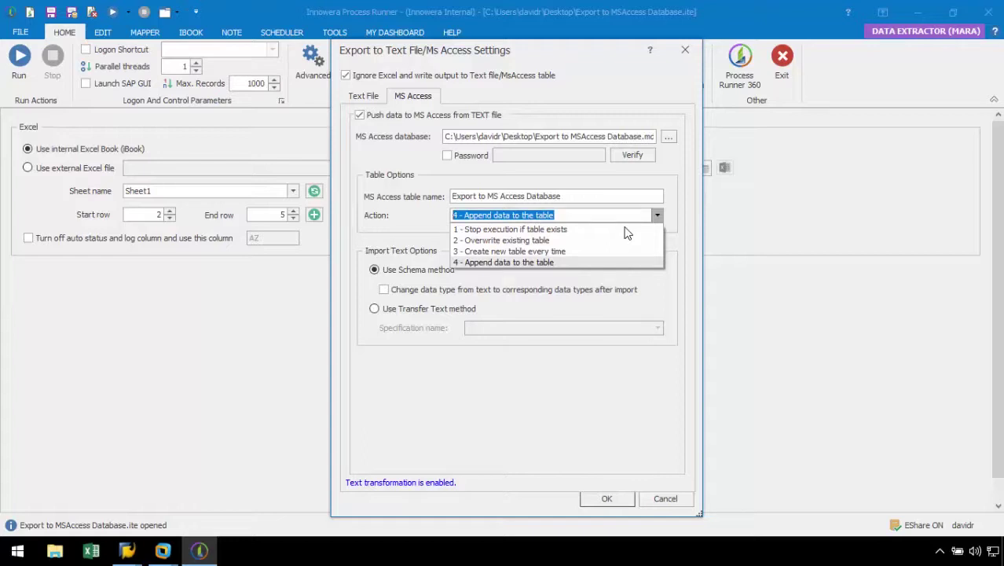
{"action": "left_click", "coordinate": [613, 240]}
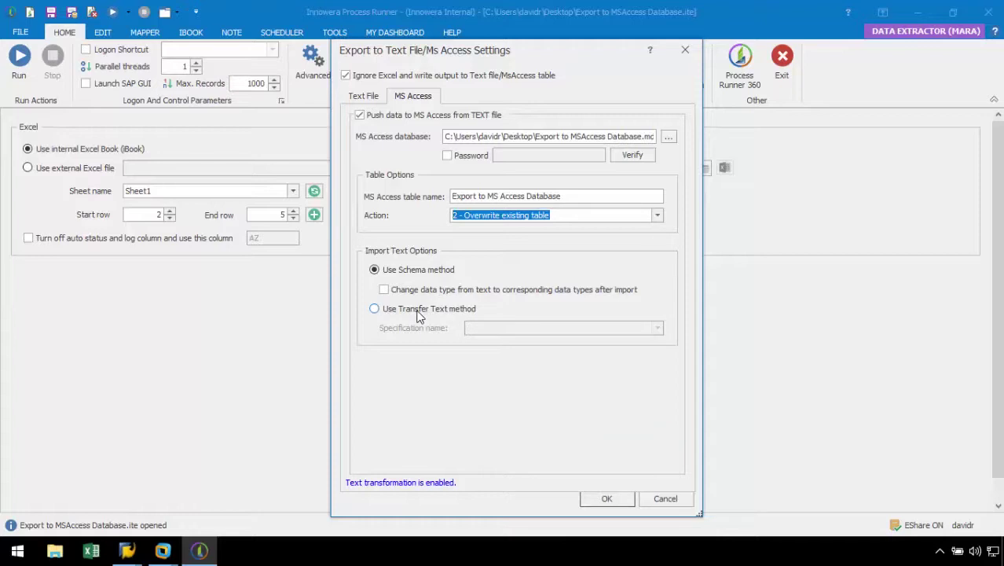
- Use the Schema method for the text import, check the text file options and accept the export settings
{"action": "left_click", "coordinate": [396, 273]}
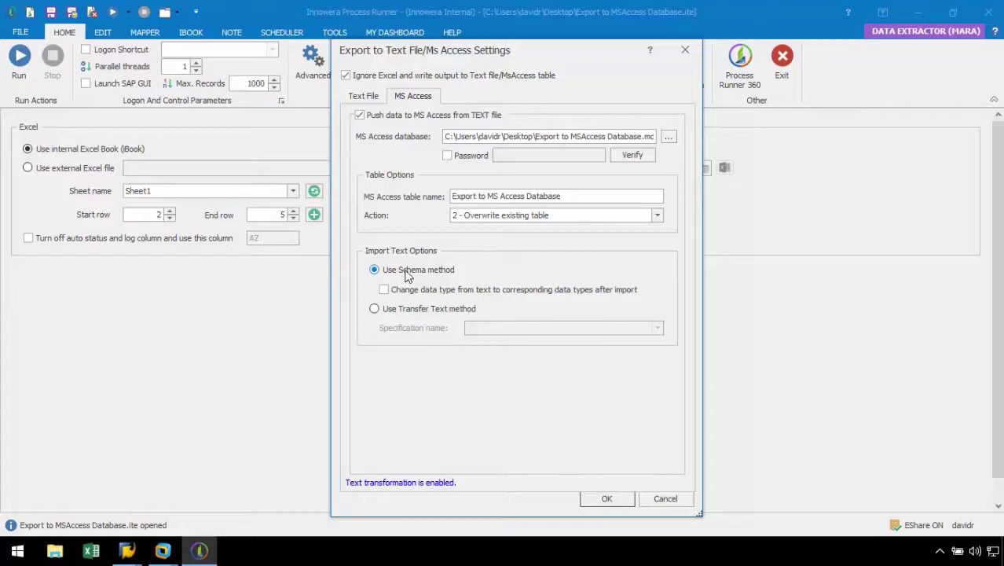
{"action": "left_click", "coordinate": [376, 98]}
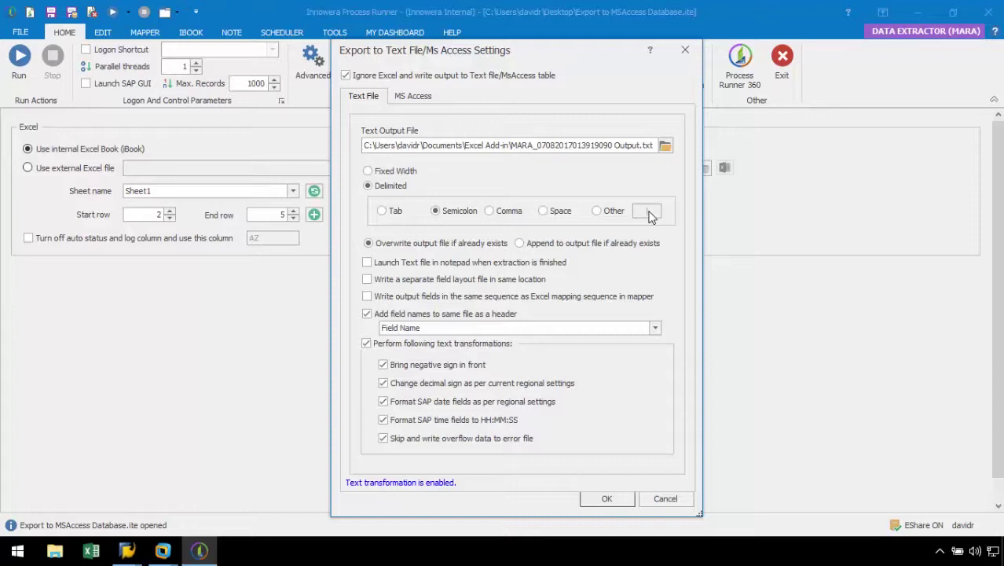
{"action": "left_click", "coordinate": [605, 498]}
- Run the MARA extraction, logging on to the LG_47 SAP system with the account password
{"action": "left_click", "coordinate": [29, 62]}
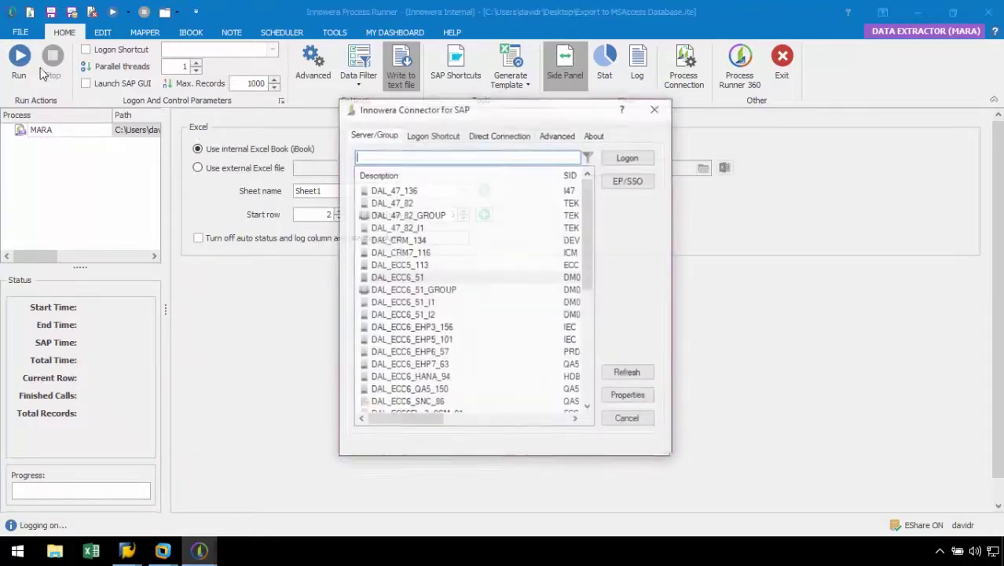
{"action": "scroll", "coordinate": [468, 286], "scroll_direction": "down", "scroll_amount": 6}
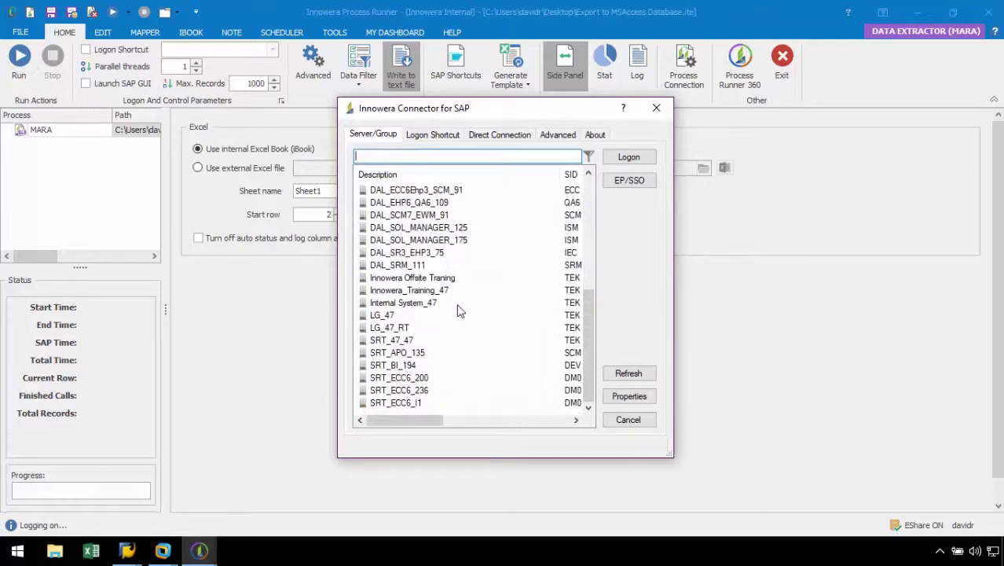
{"action": "left_click", "coordinate": [400, 316]}
{"action": "double_click", "coordinate": [400, 316]}
{"action": "left_click", "coordinate": [491, 269]}
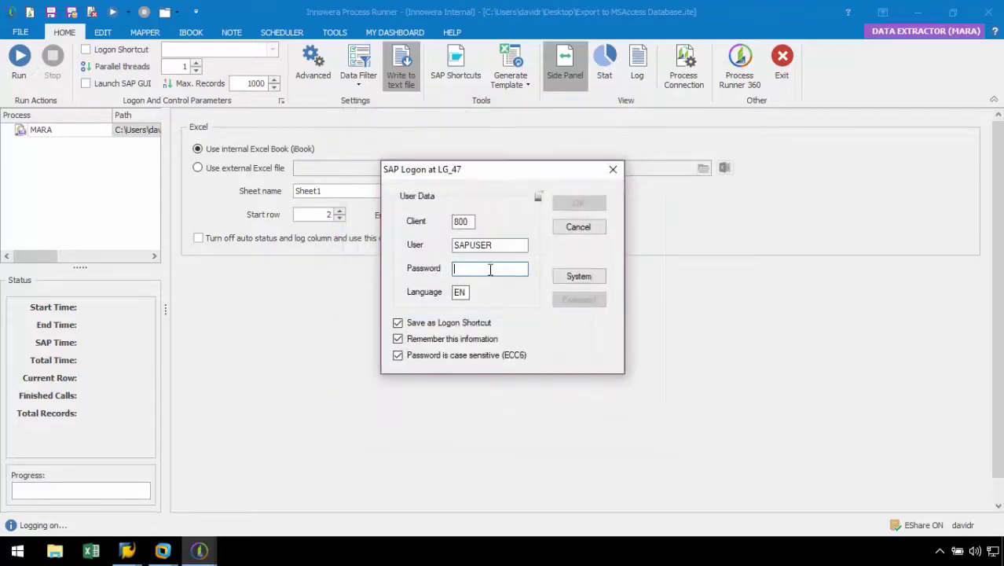
{"action": "type", "text": "****"}
{"action": "key", "text": "Return"}
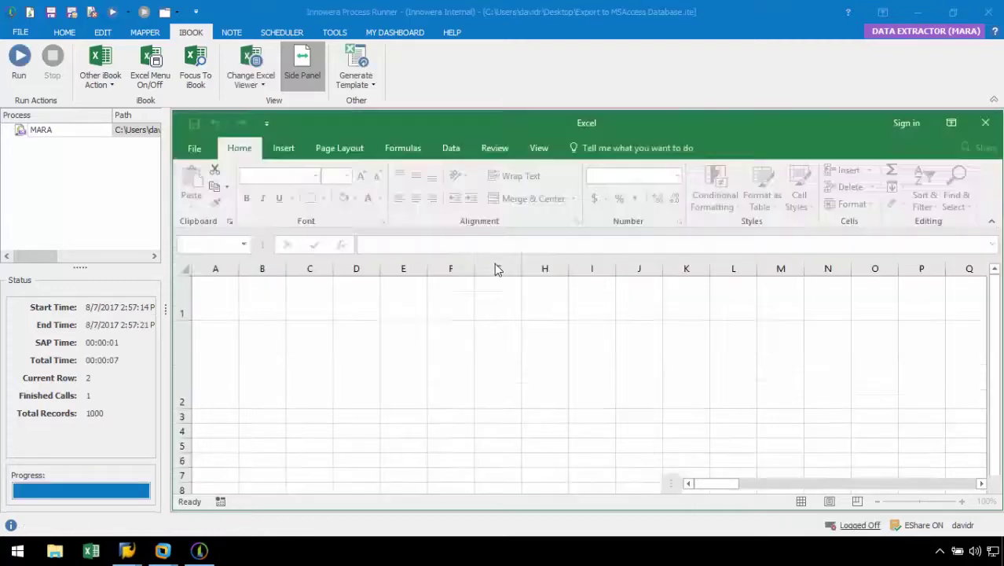
- Review the run's log message in cell BA2 of the result sheet, and return to the desktop
{"action": "left_click_drag", "start_coordinate": [707, 482], "coordinate": [952, 482]}
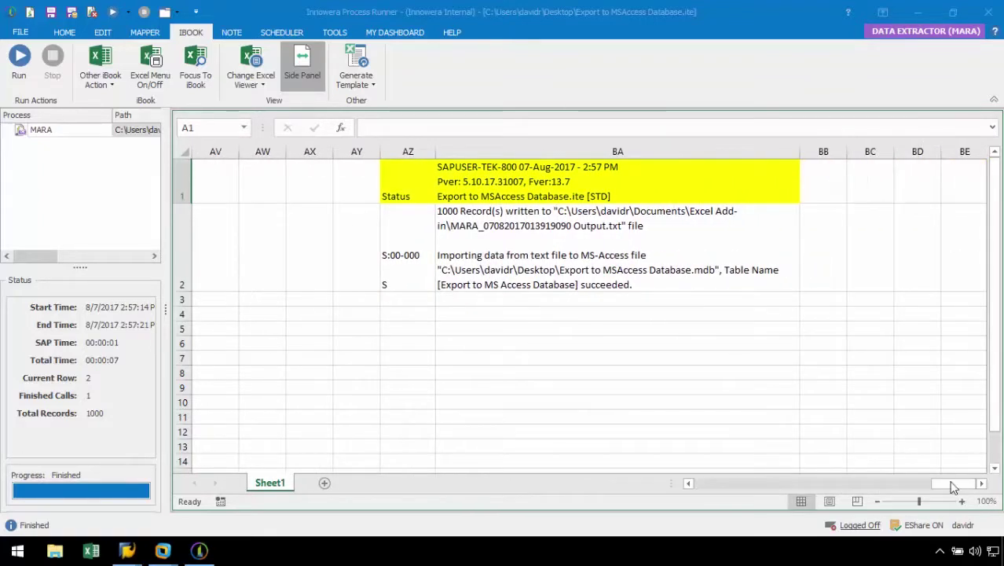
{"action": "left_click", "coordinate": [595, 252]}
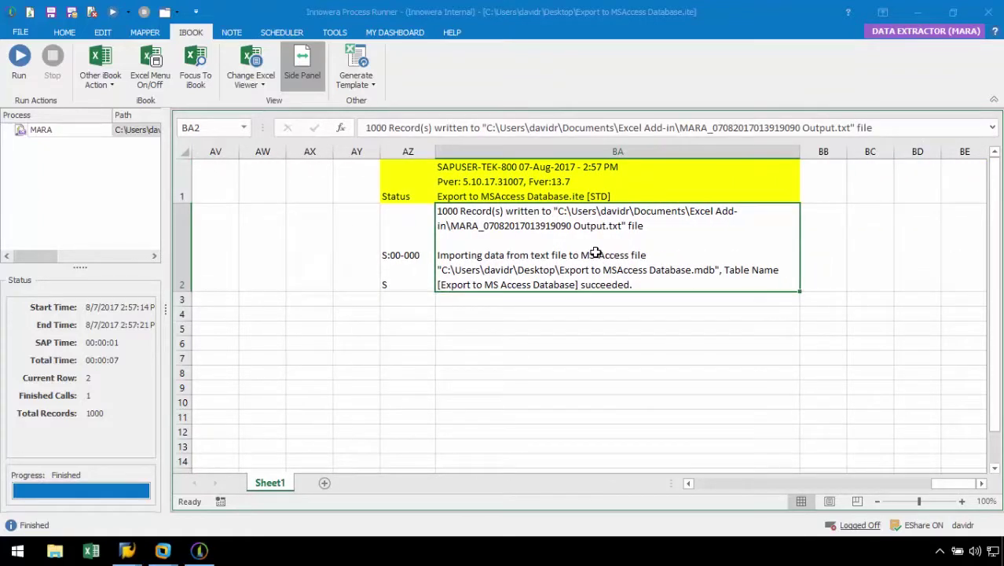
{"action": "left_click", "coordinate": [917, 12]}
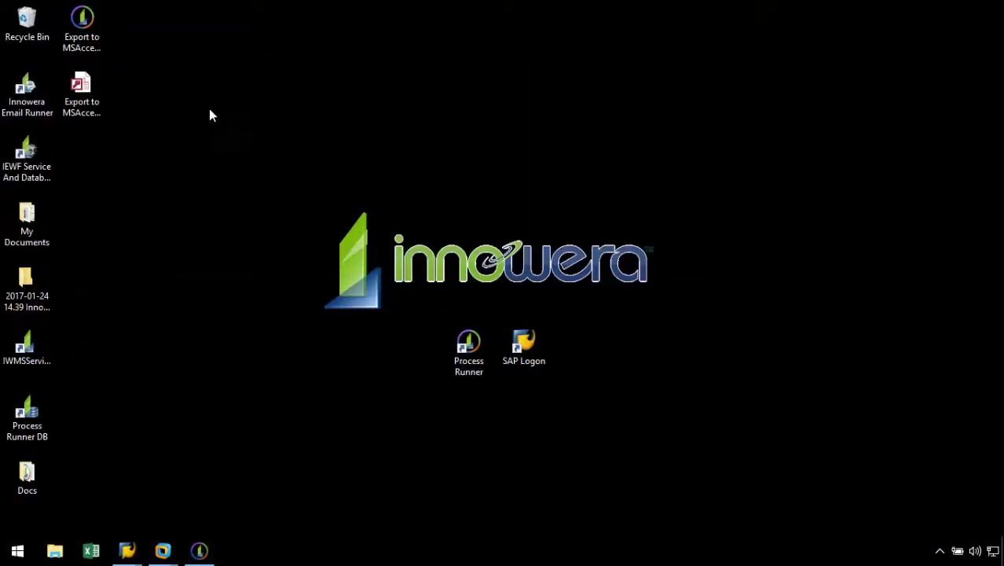
- Open the Export to MSAccess Database file in Access, enabling its content, and display the Export to MS Access Database table
{"action": "double_click", "coordinate": [81, 98]}
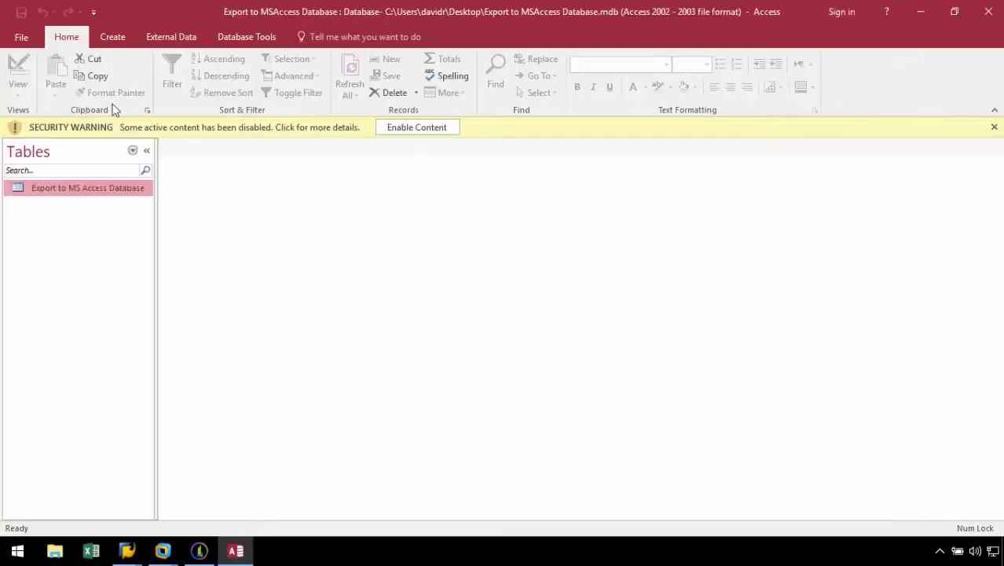
{"action": "left_click", "coordinate": [422, 130]}
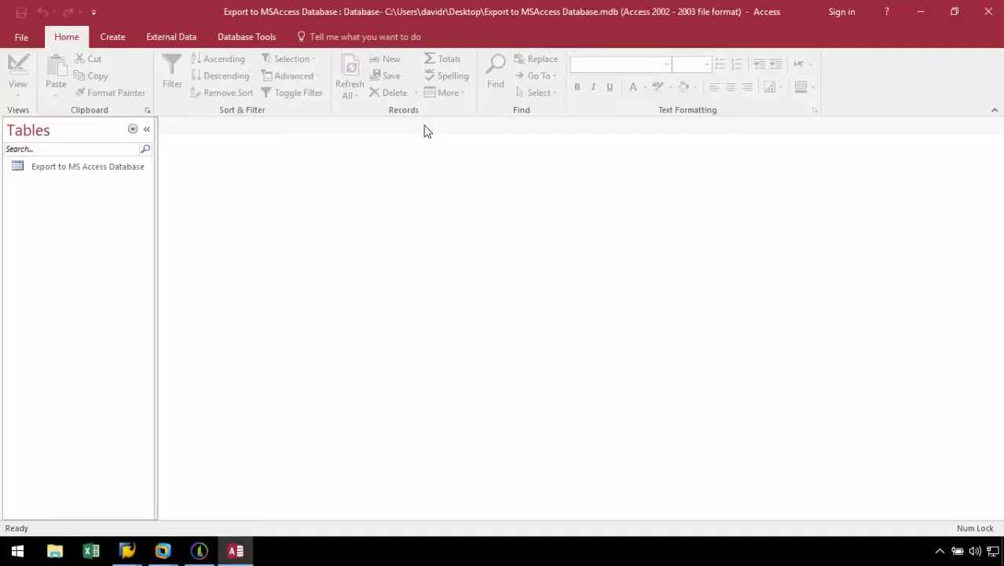
{"action": "double_click", "coordinate": [78, 168]}
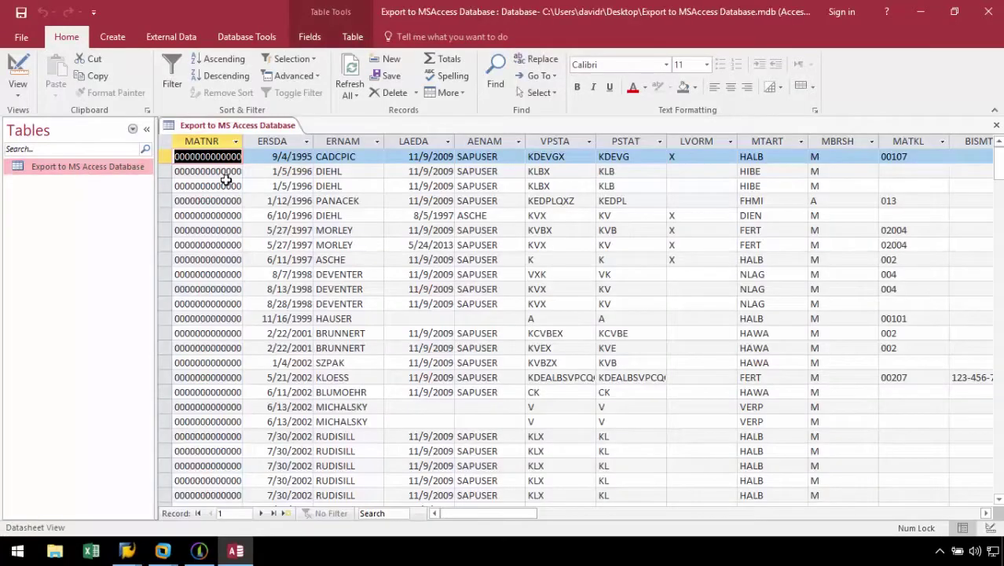
- Look through the exported records and columns of the Export to MS Access Database table
{"action": "scroll", "coordinate": [509, 215], "scroll_direction": "down", "scroll_amount": 2}
{"action": "scroll", "coordinate": [508, 215], "scroll_direction": "down", "scroll_amount": 6}
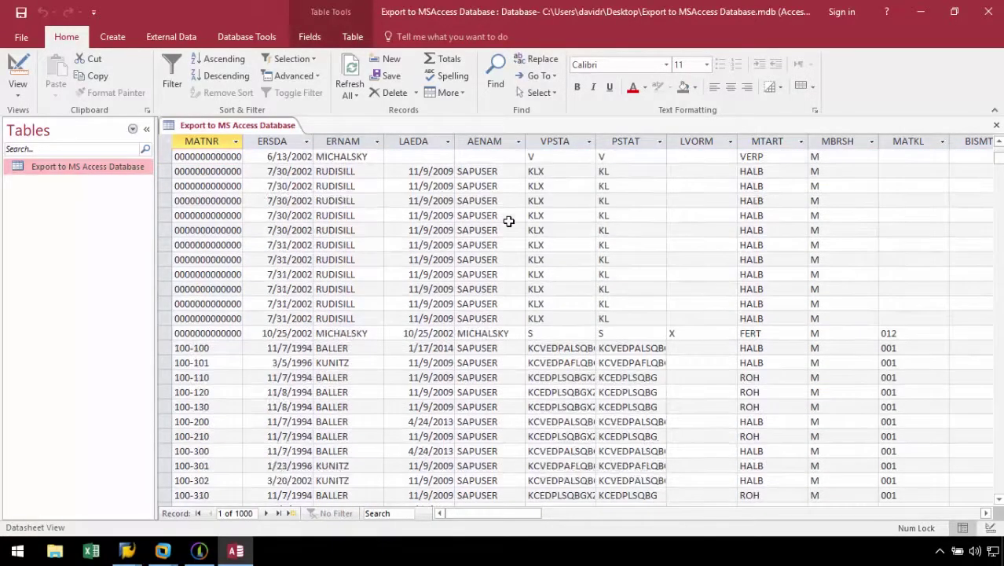
{"action": "left_click_drag", "start_coordinate": [999, 161], "coordinate": [999, 441]}
{"action": "left_click_drag", "start_coordinate": [998, 183], "coordinate": [974, 157]}
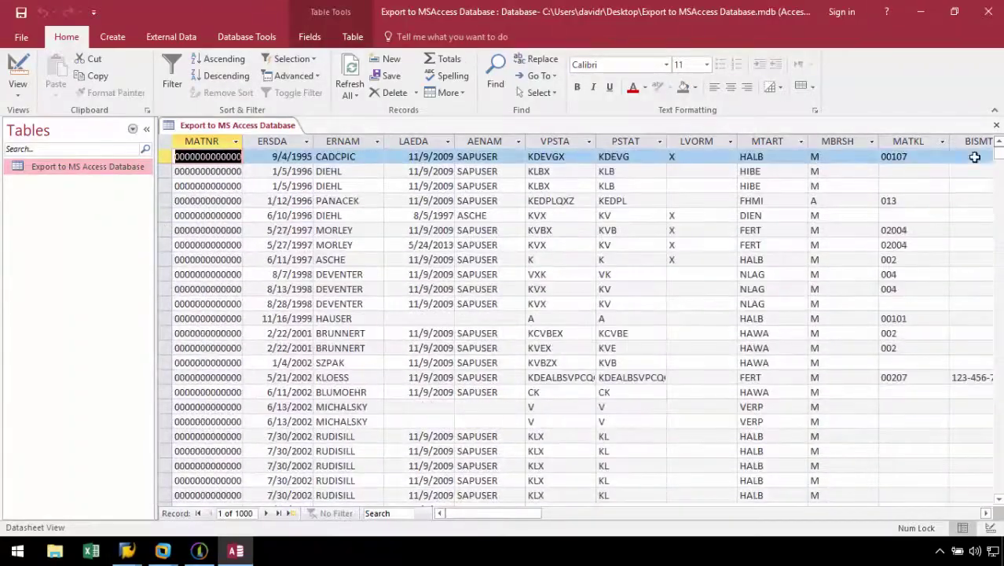
{"action": "left_click_drag", "start_coordinate": [471, 520], "coordinate": [439, 514]}
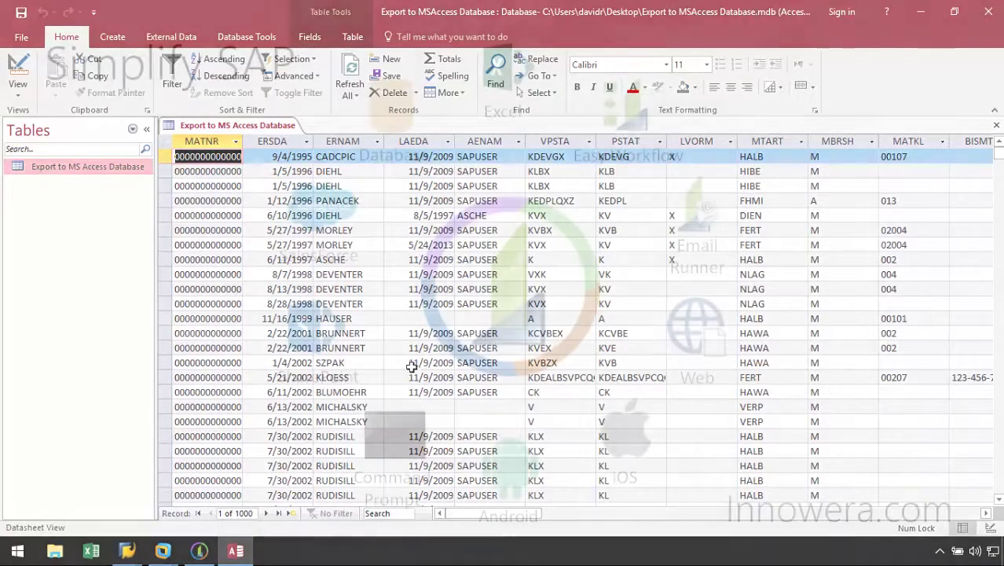